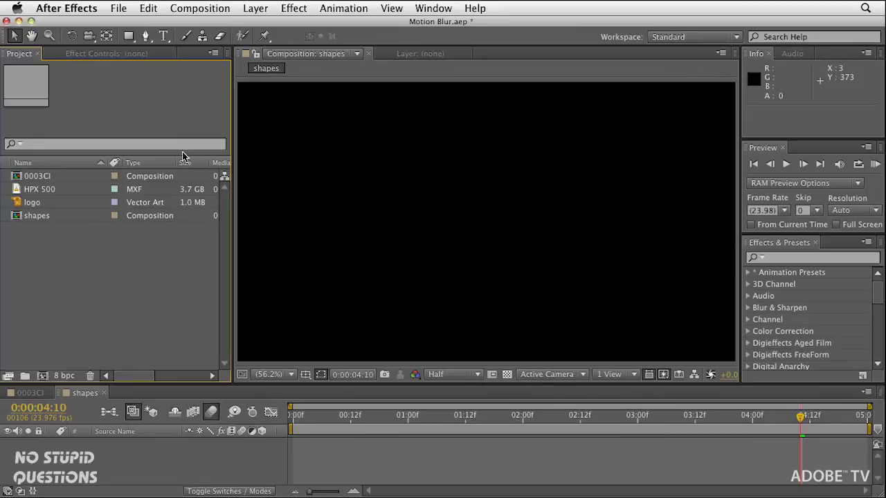
Step: Draw a red horizontal bar with the Rectangle tool, centre it in the comp, and preview
click(128, 35)
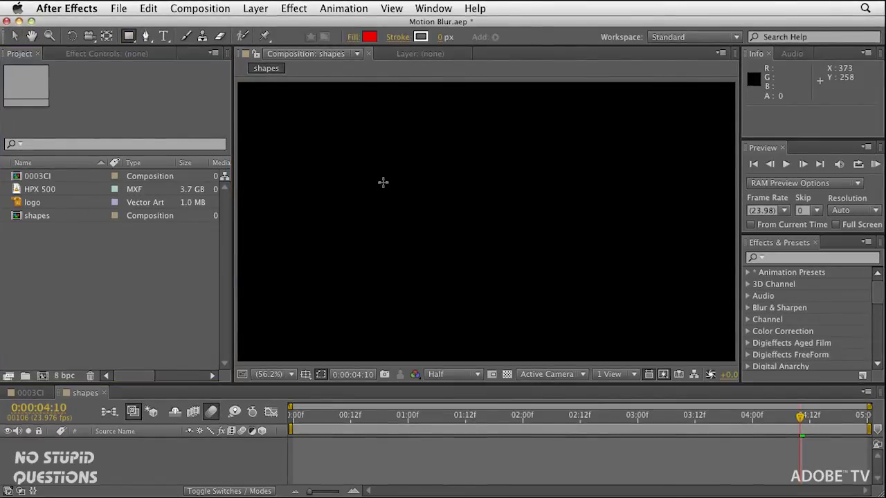
drag(364, 175, 588, 200)
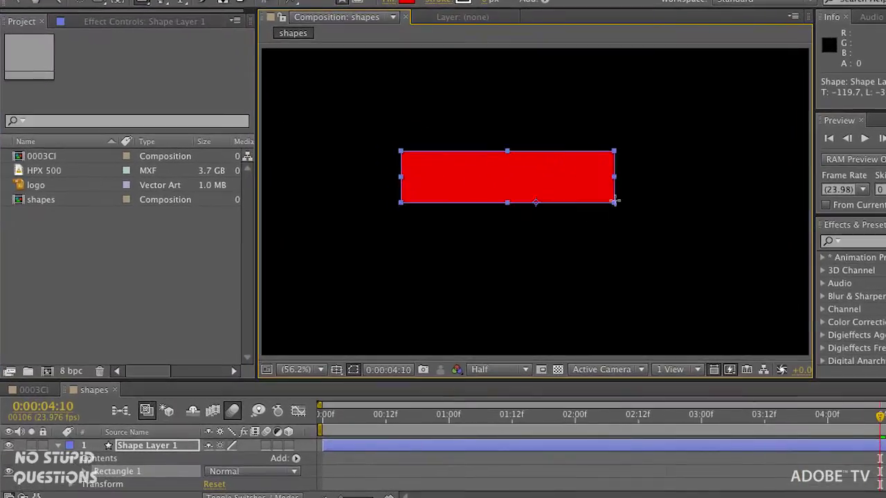
drag(648, 178, 659, 214)
key(space)
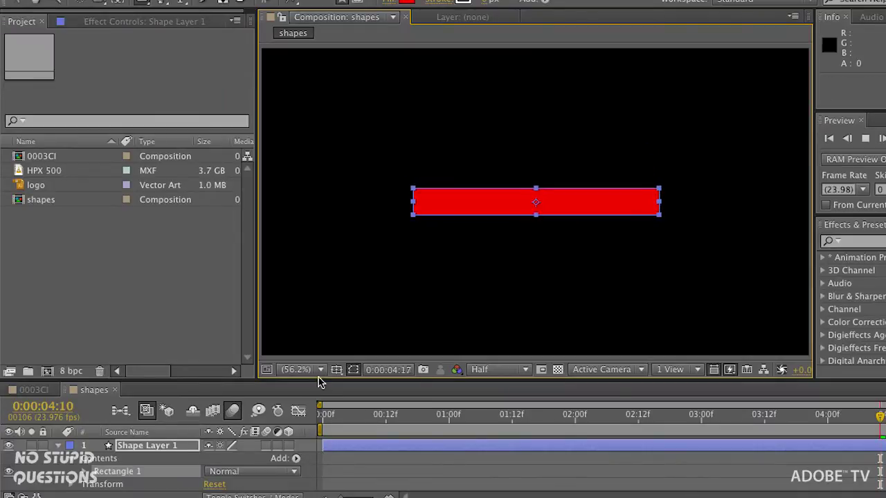
key(space)
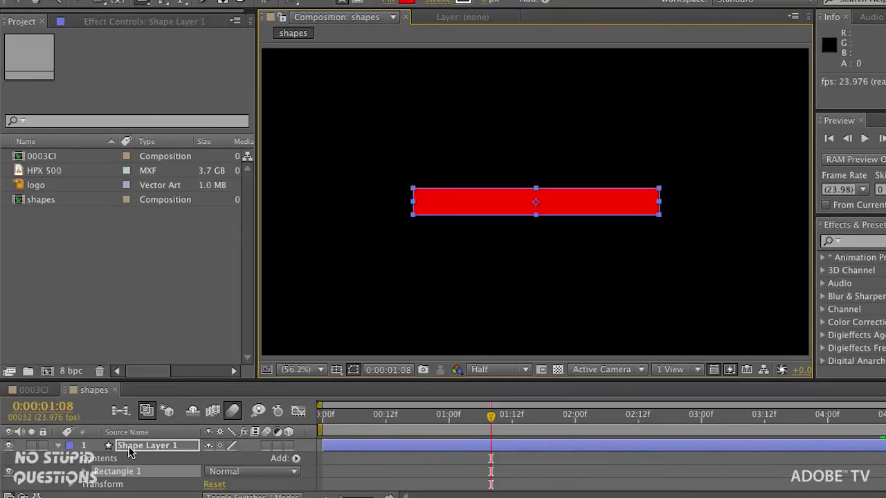
Step: Set a starting Rotation keyframe for the bar at frame 0
key(r)
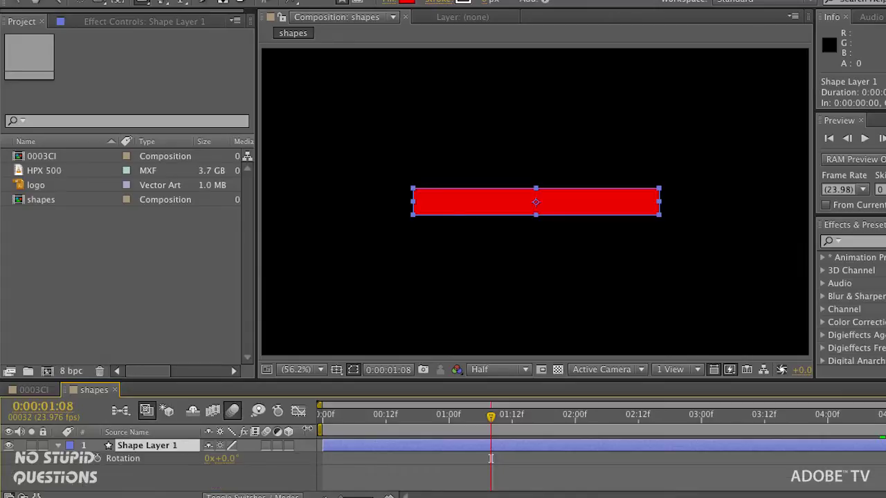
key(Home)
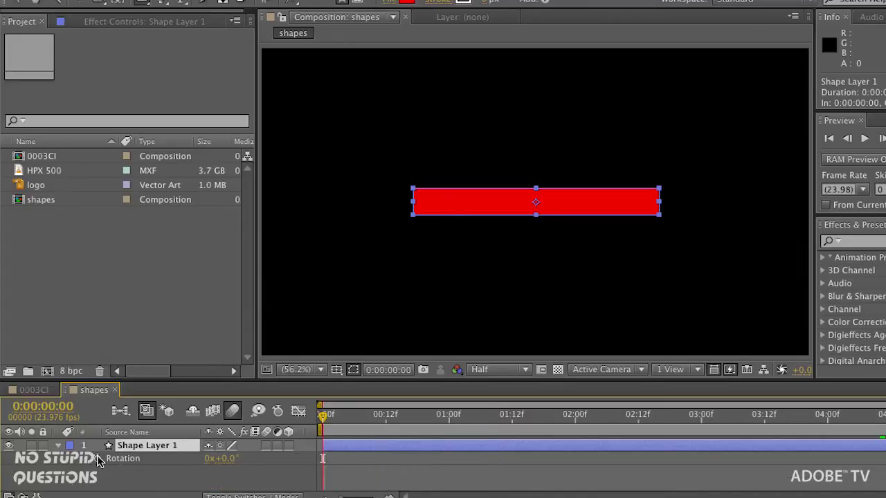
click(98, 459)
Step: Set the bar's Rotation to 20x+0.0° at the end of the composition
drag(326, 418, 885, 415)
click(117, 467)
text(20)
key(Return)
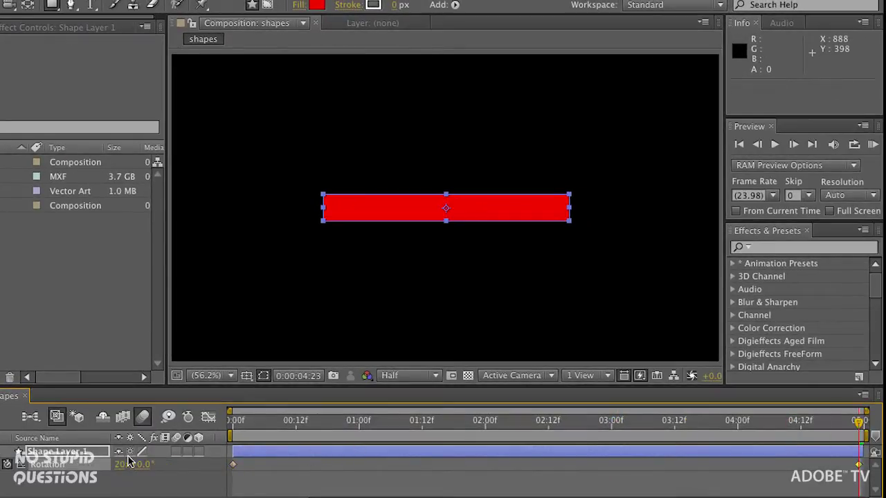
Step: RAM preview the spin, return to the start, and select the bar layer
key(KP_0)
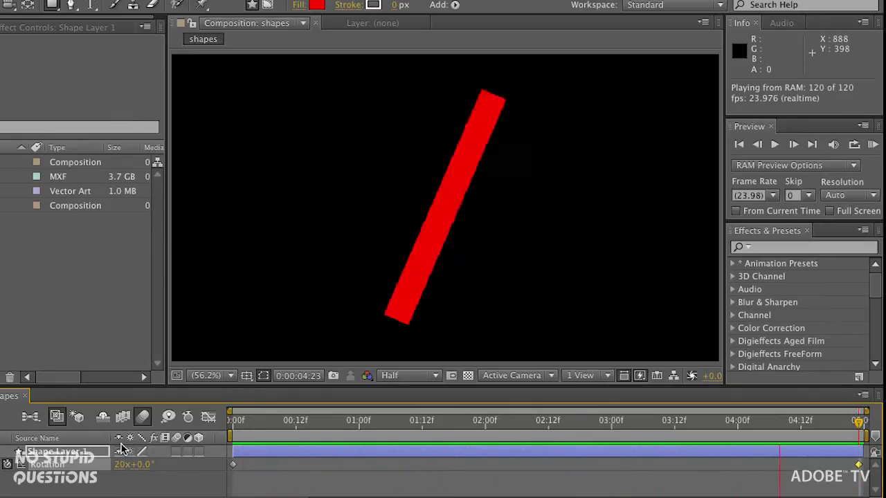
click(273, 445)
click(233, 435)
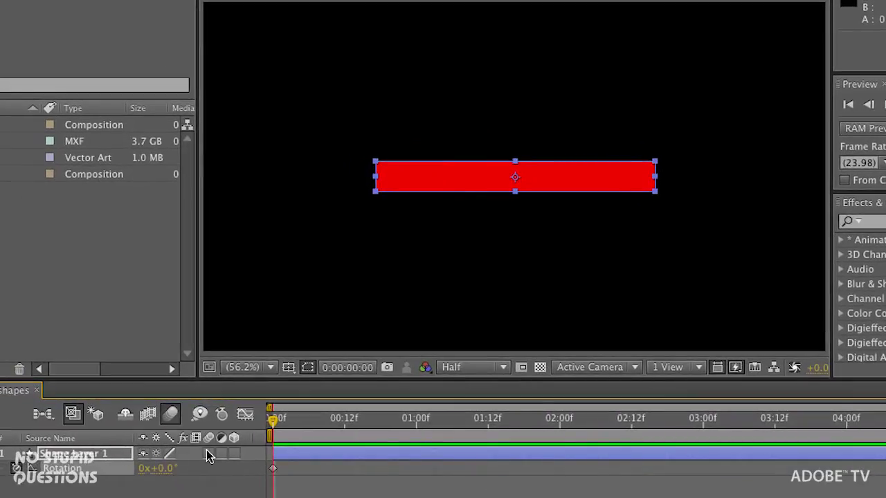
Step: Turn on motion blur for the bar layer and for the composition
click(207, 452)
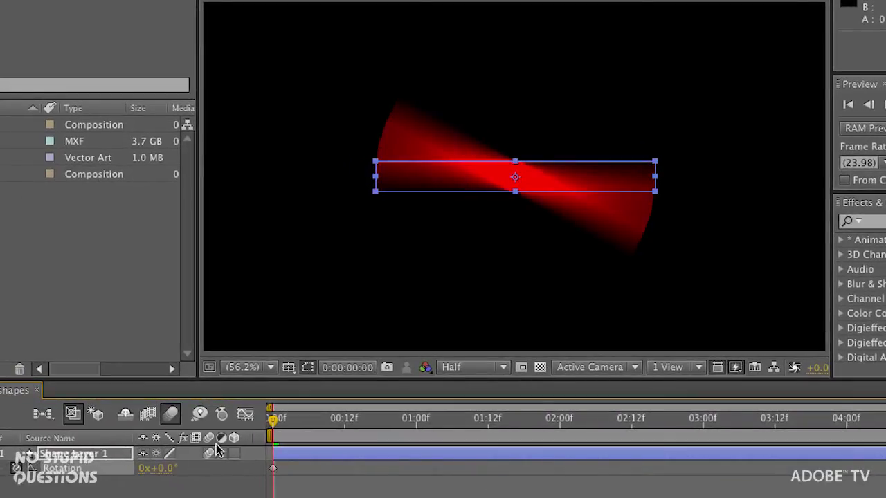
click(172, 413)
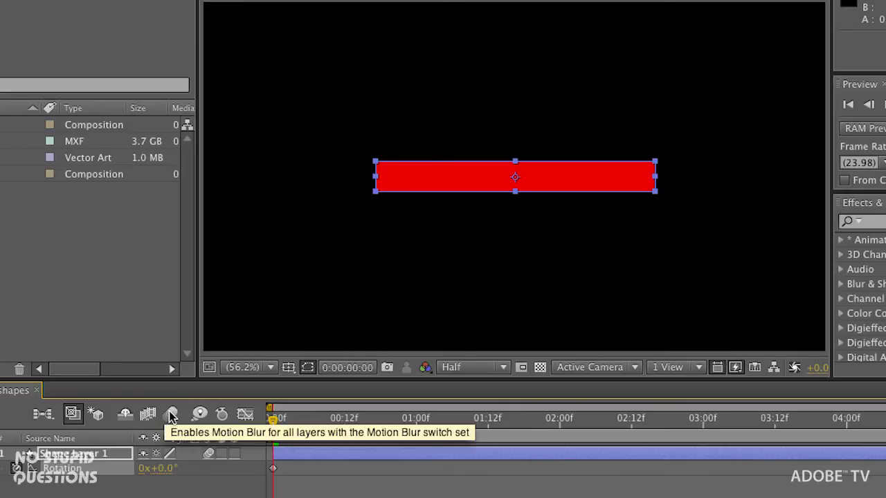
click(172, 414)
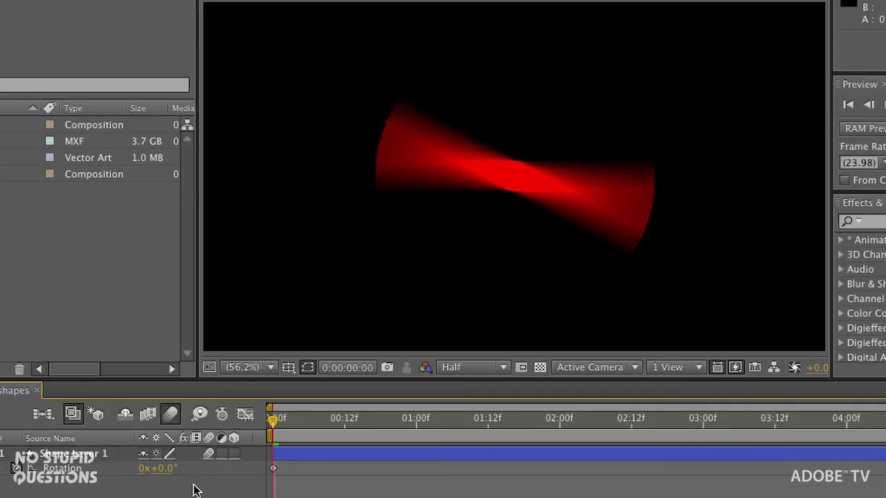
Step: RAM preview the blurred spin, then bring up the Rotation keyframe value editor
key(KP_0)
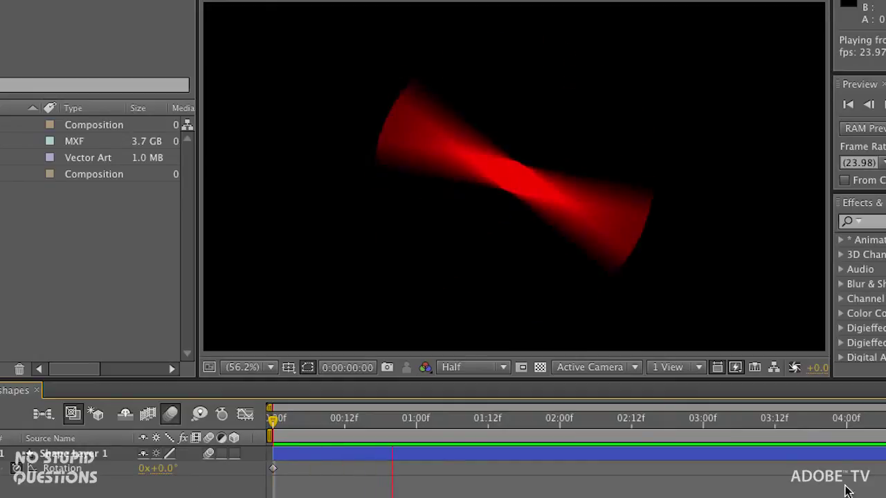
key(space)
key(ctrl+shift+r)
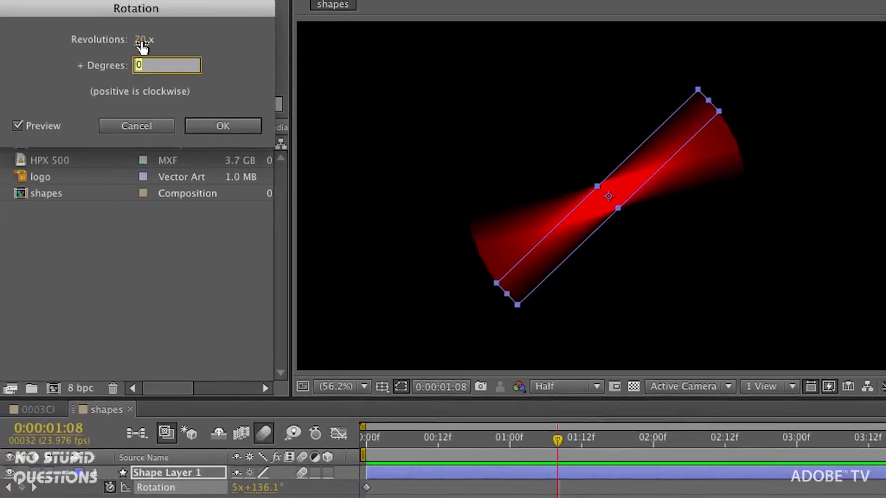
Step: Change the end Rotation keyframe to 2 revolutions, preview the slower blurred spin, and collapse Rotation
click(47, 20)
text(2)
key(Return)
key(space)
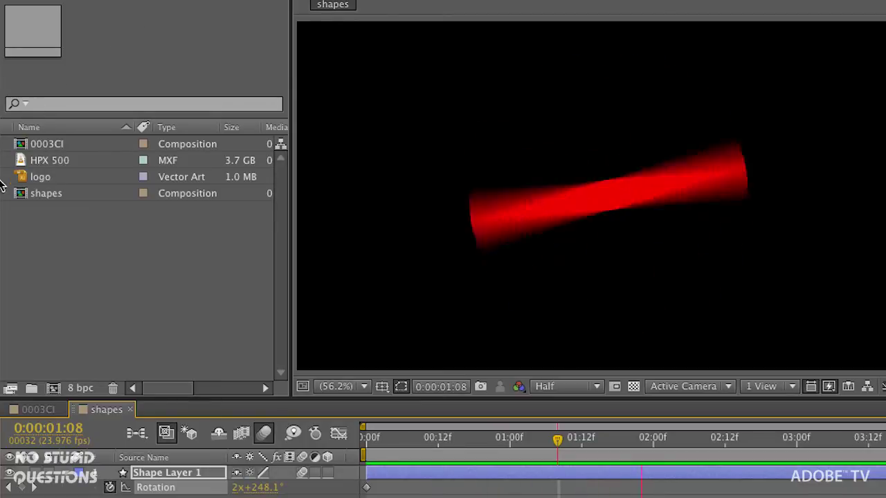
key(space)
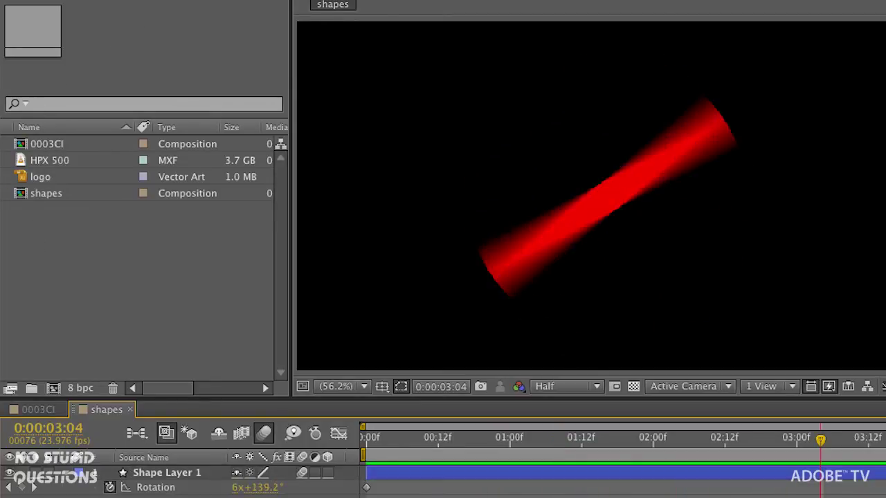
click(64, 478)
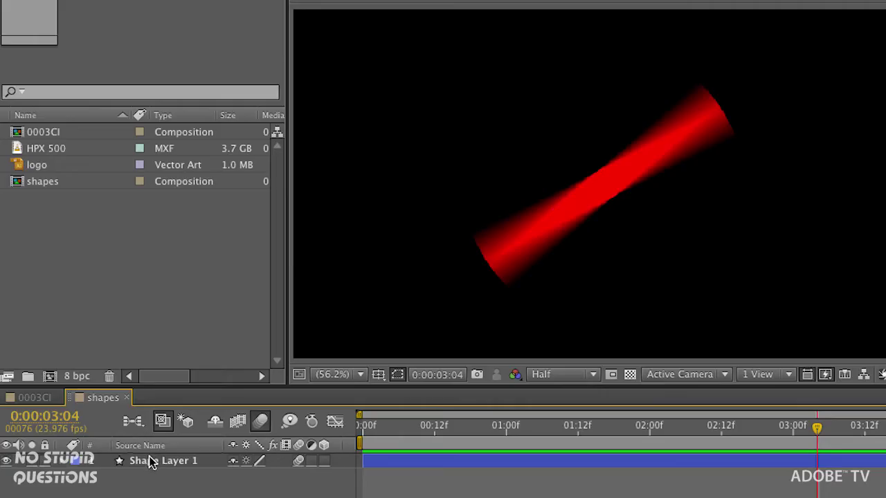
Step: Move the bar right, duplicate it, and pre-compose the copy as Shape Layer 2 Comp 1
click(150, 461)
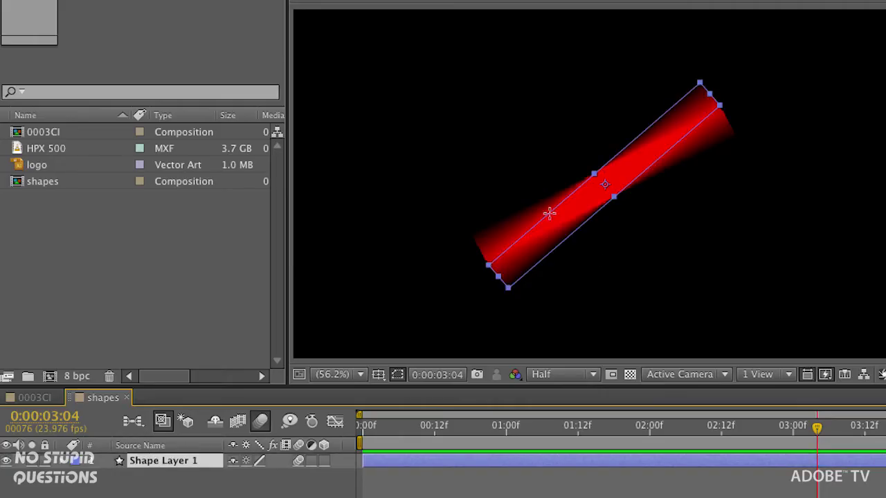
drag(562, 218, 696, 226)
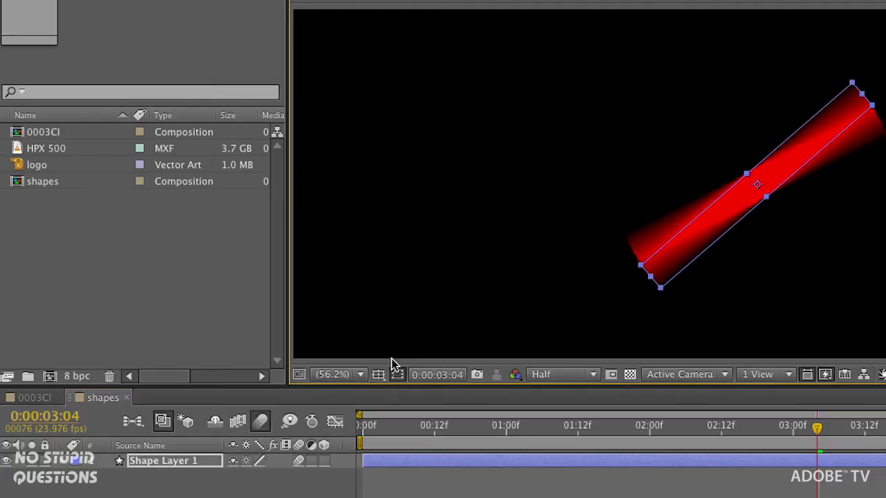
key(ctrl+d)
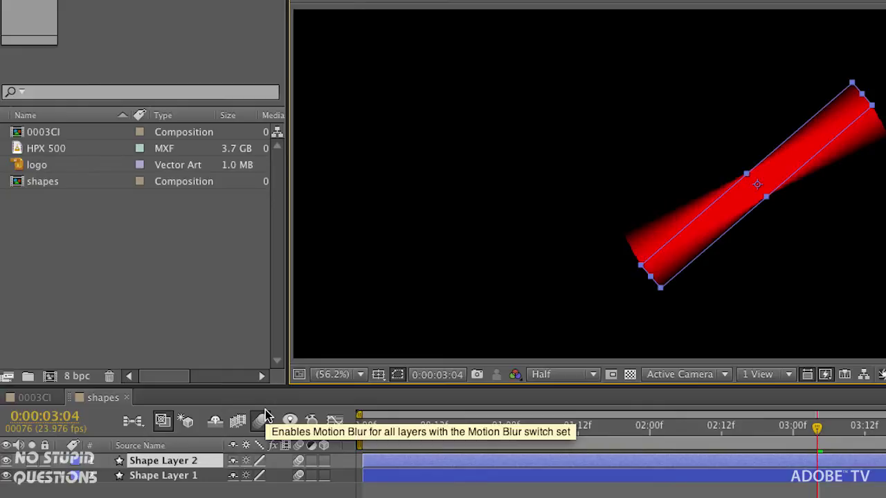
key(ctrl+shift+c)
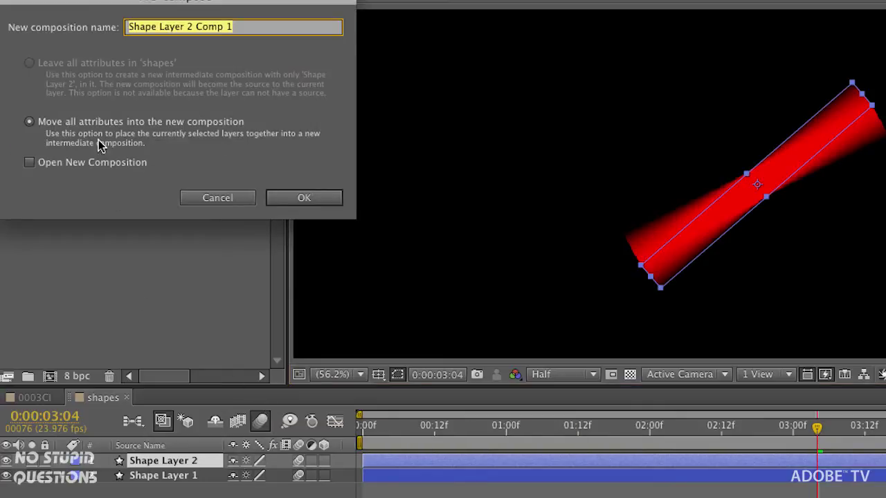
click(279, 198)
Step: Place the precomposed bar on the left, scrub to frame 16, and turn composition motion blur off
drag(677, 257, 443, 257)
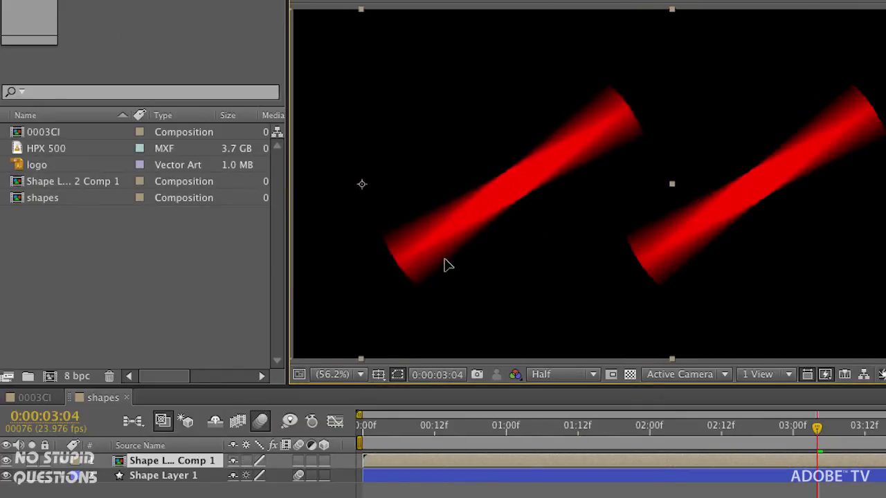
click(416, 496)
drag(542, 430, 464, 436)
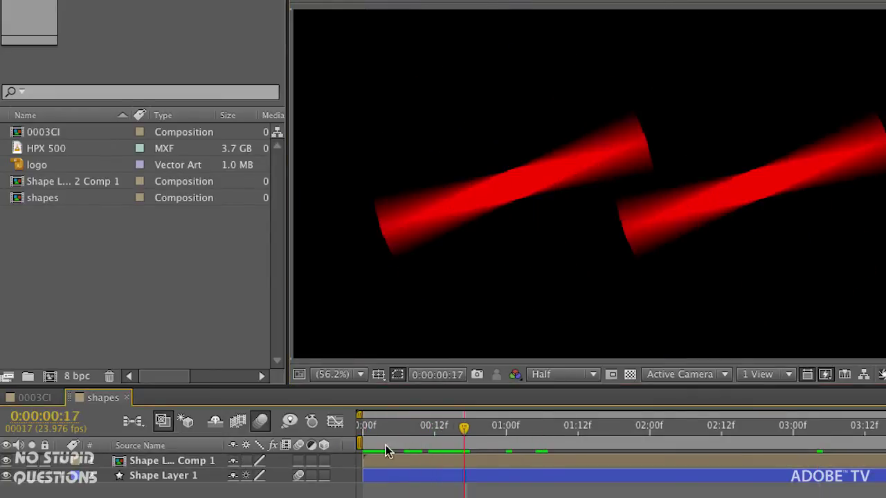
click(261, 421)
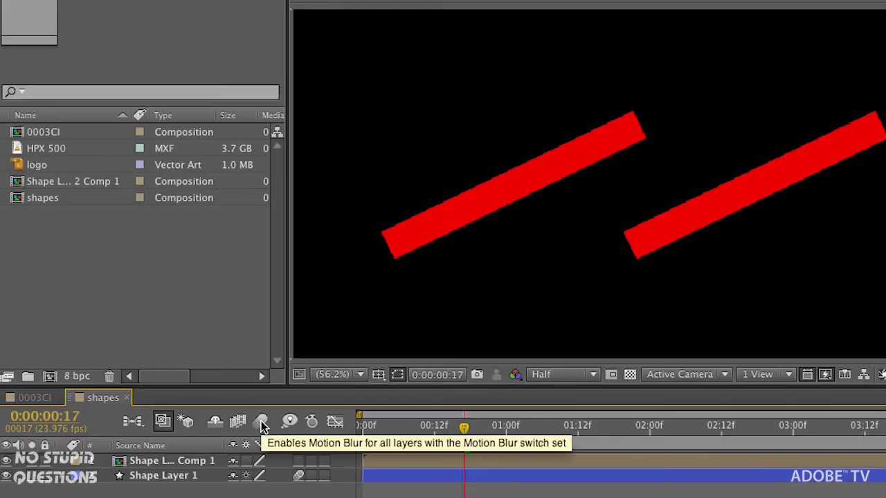
Step: Toggle composition motion blur on and off, then show the After Effects Preferences submenu
click(262, 421)
click(261, 422)
click(262, 422)
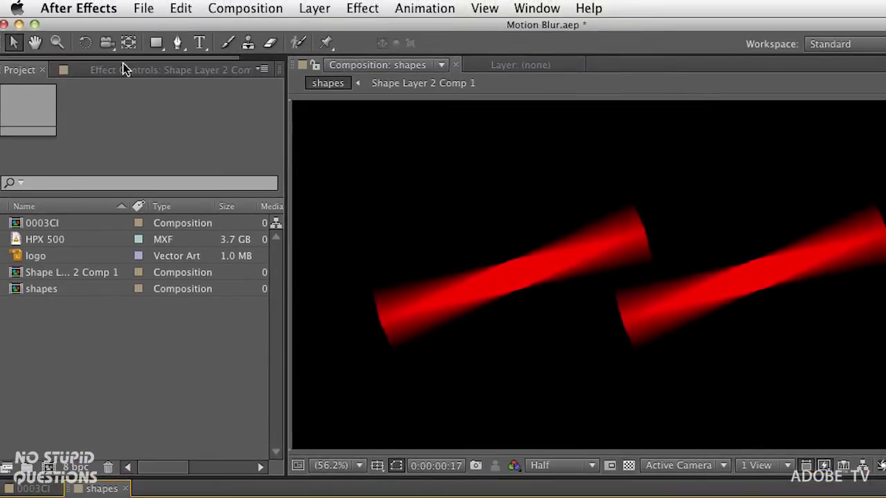
click(78, 7)
mouse_move(88, 59)
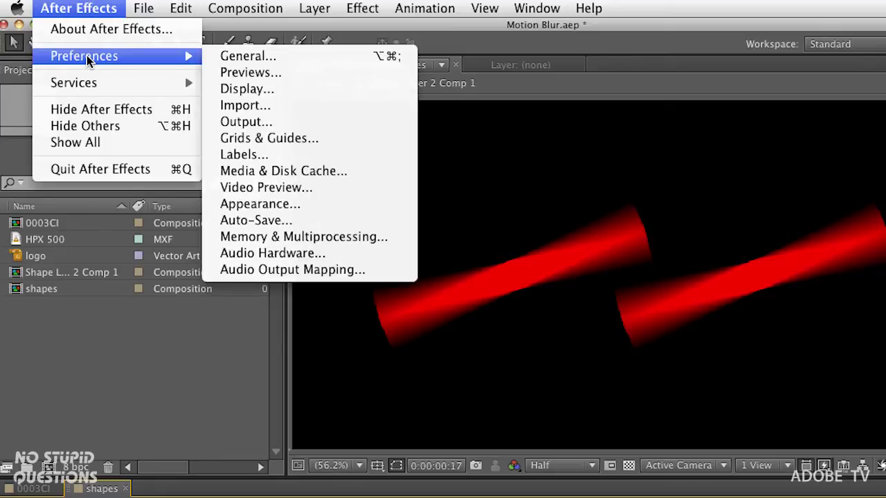
Step: Uncheck Switches Affect Nested Comps in General preferences, then turn composition motion blur off
click(280, 54)
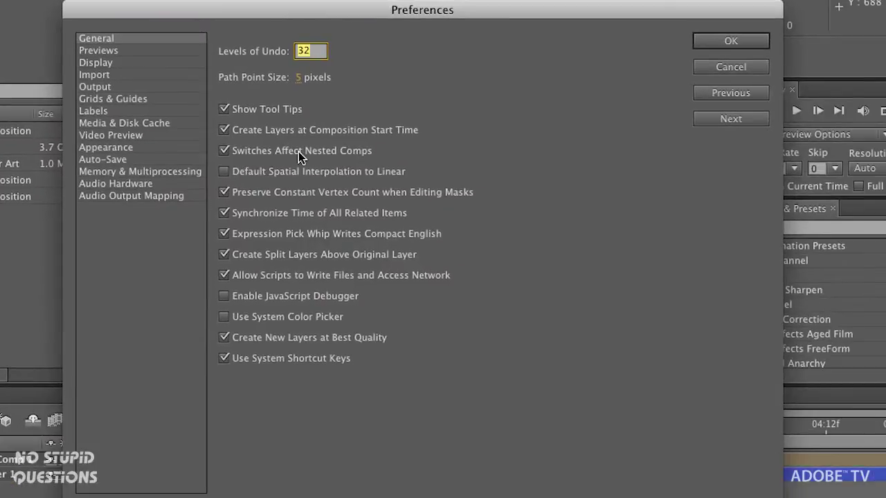
click(331, 157)
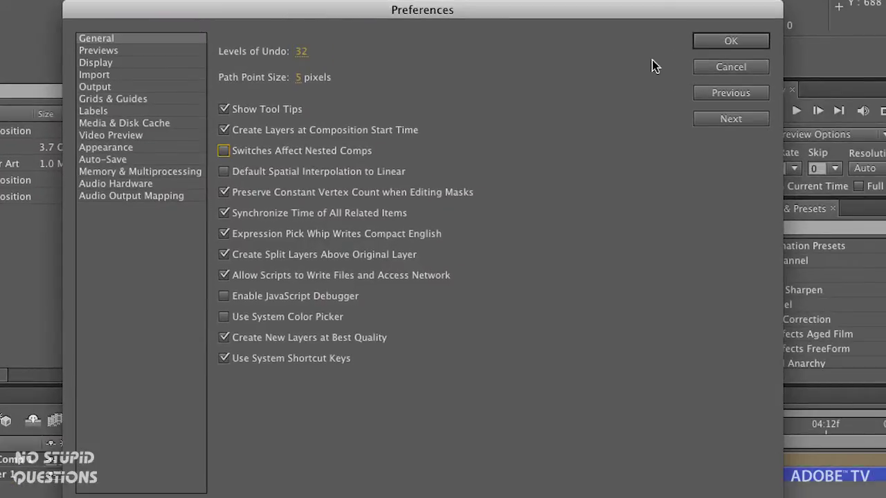
click(715, 43)
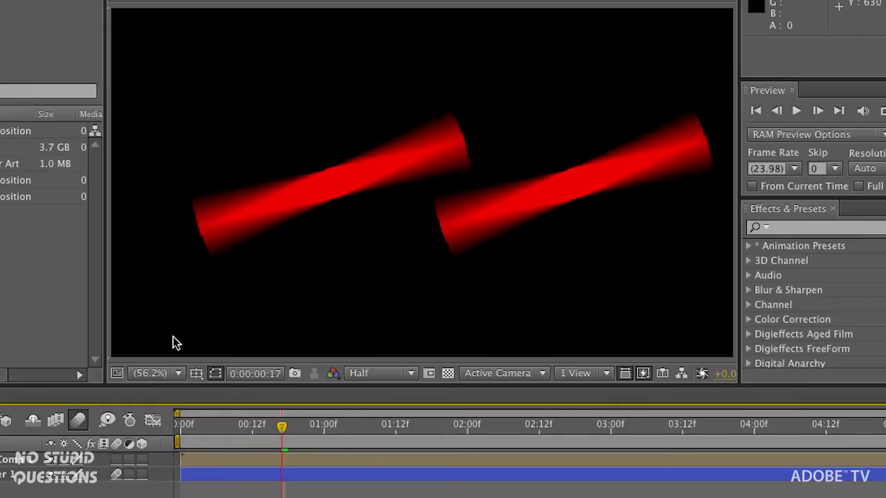
click(79, 420)
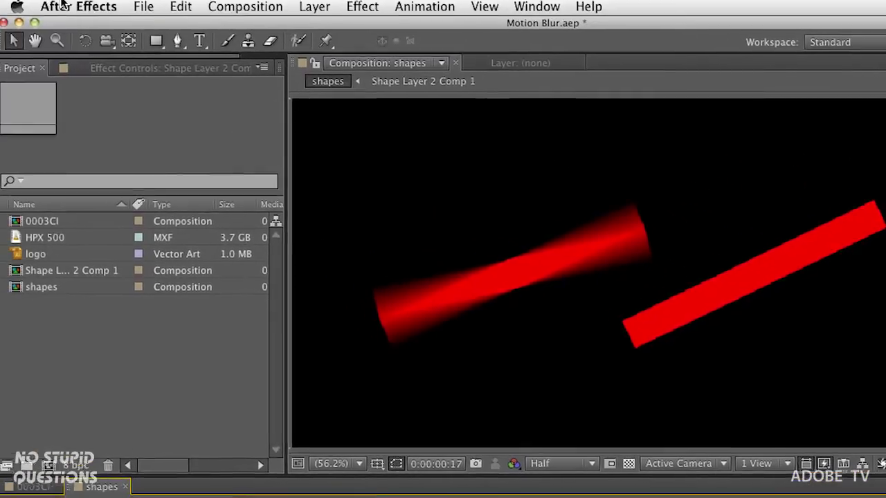
Step: Re-check Switches Affect Nested Comps in Preferences > General and confirm with OK
click(87, 6)
mouse_move(89, 56)
click(263, 58)
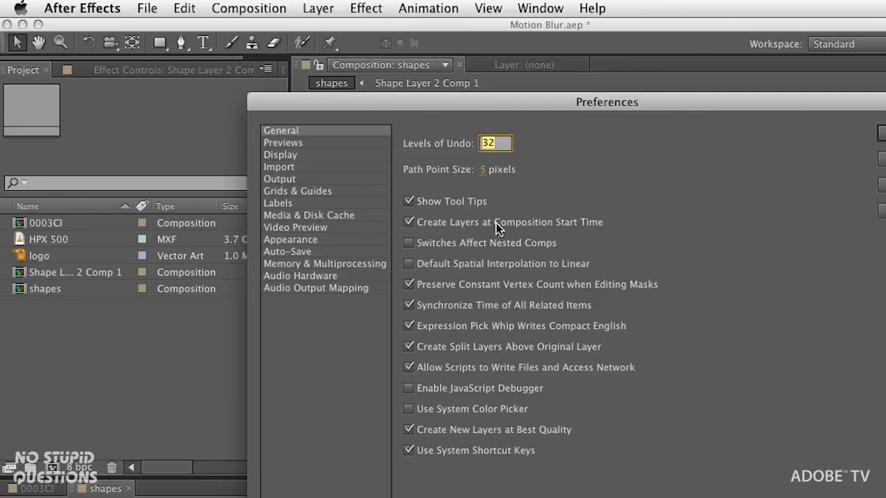
click(491, 244)
click(883, 131)
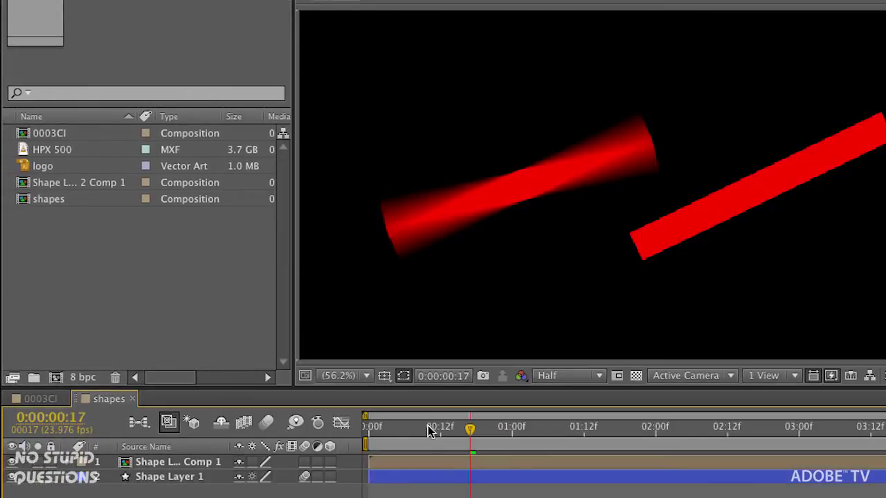
Step: Scrub to 1:08 and toggle composition motion blur off and on to compare the bars
drag(464, 427, 560, 428)
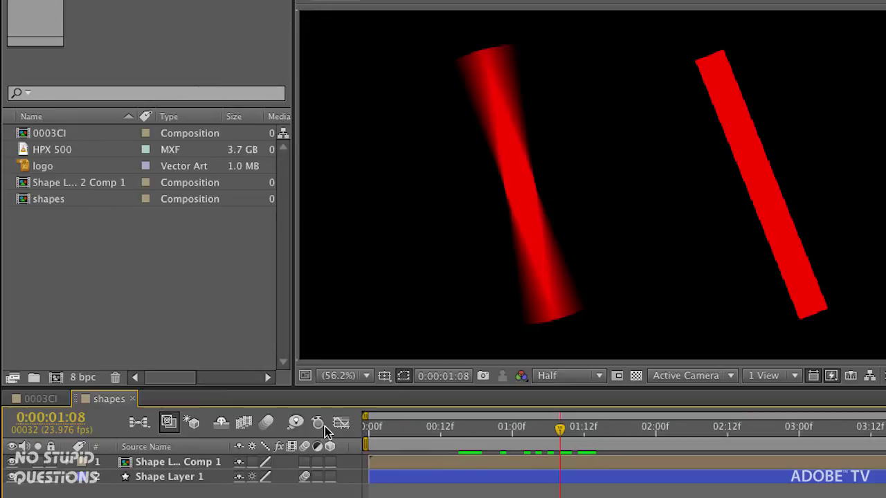
click(267, 424)
click(268, 423)
click(267, 424)
click(267, 424)
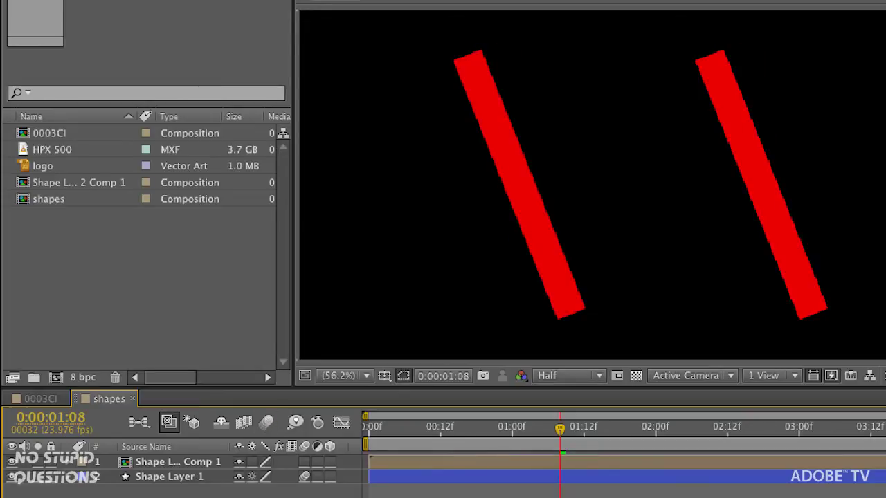
Step: Return to 0:00 and delete both shape layers
drag(498, 434, 353, 440)
drag(217, 496, 158, 457)
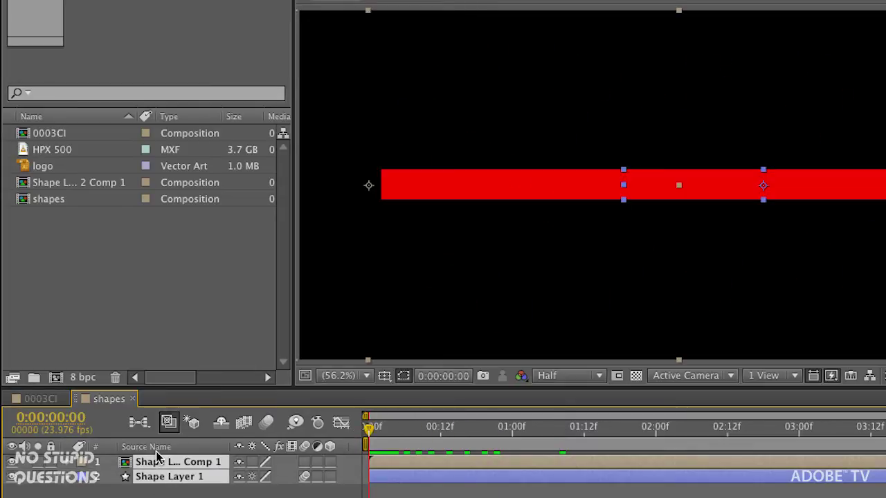
key(Delete)
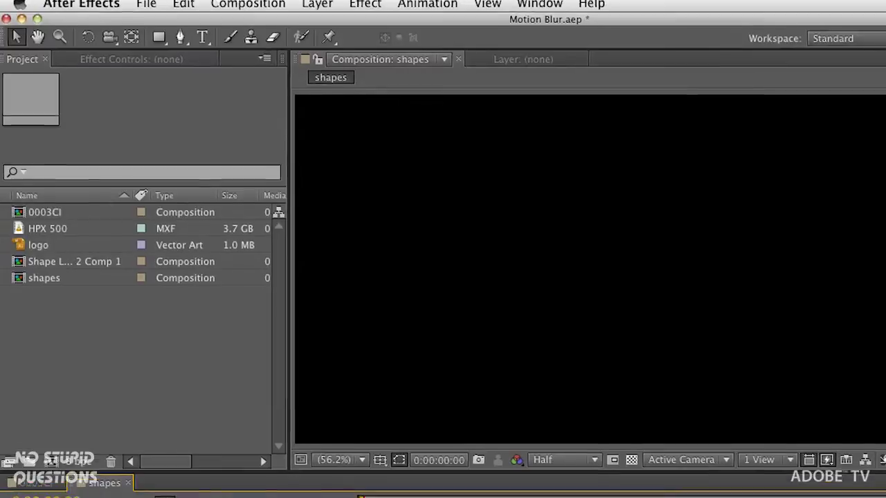
Step: Create a centre-aligned text layer reading 'motion' and enlarge it to 166 px
click(202, 44)
click(568, 274)
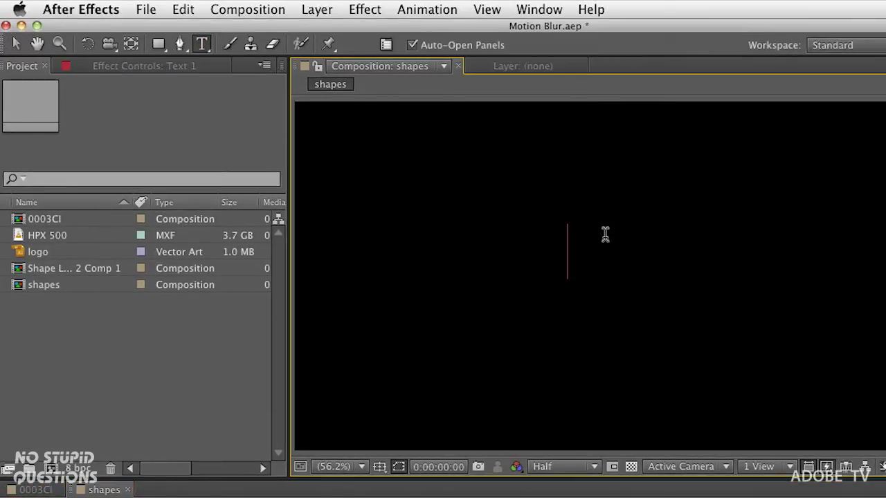
text(motion)
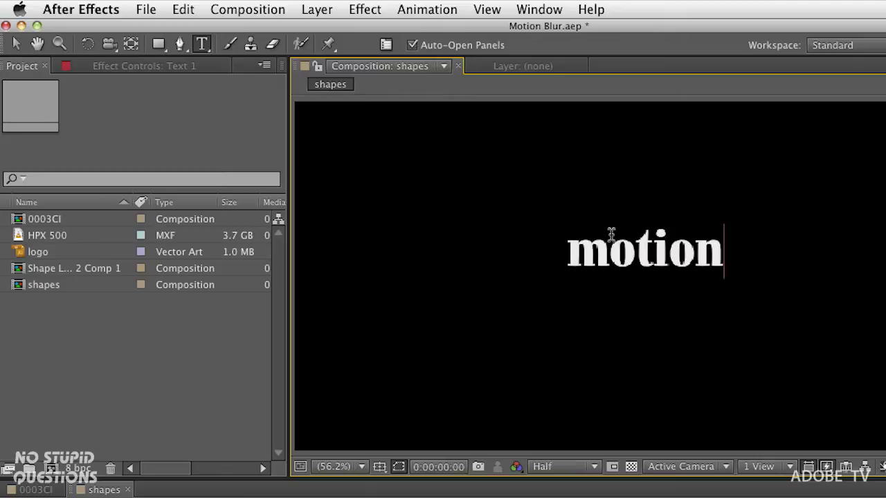
key(super+a)
key(super+shift+c)
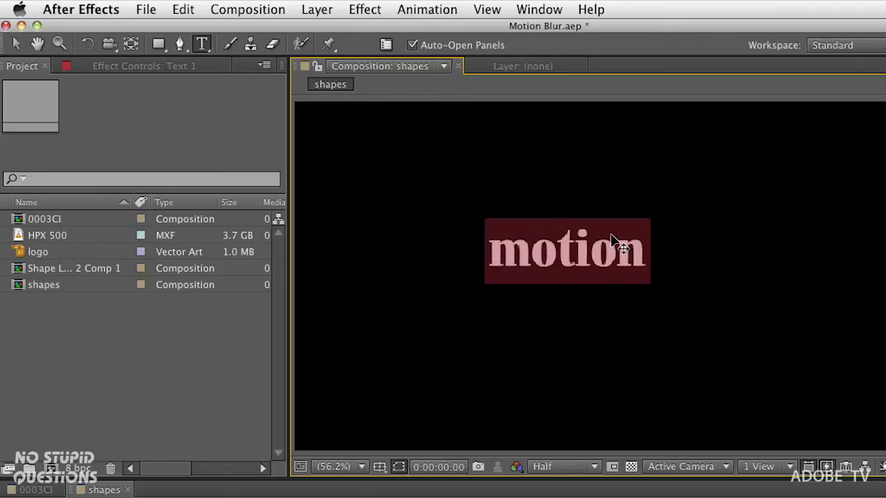
key(super+shift+period)
key(super+shift+period)
key(super+shift+period)
key(super+shift+period)
key(super+shift+period)
key(super+shift+period)
key(super+shift+period)
key(super+shift+period)
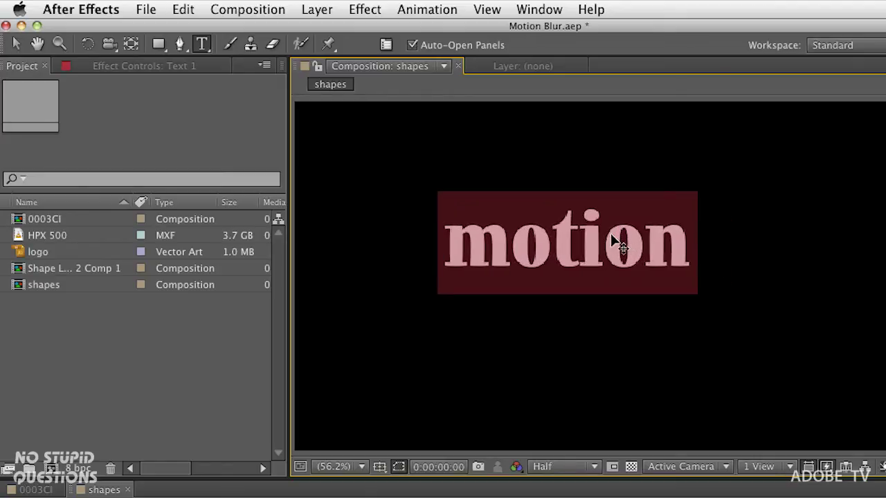
key(KP_Enter)
Step: Reposition the motion text in the comp and open the Effects & Presets panel menu
key(v)
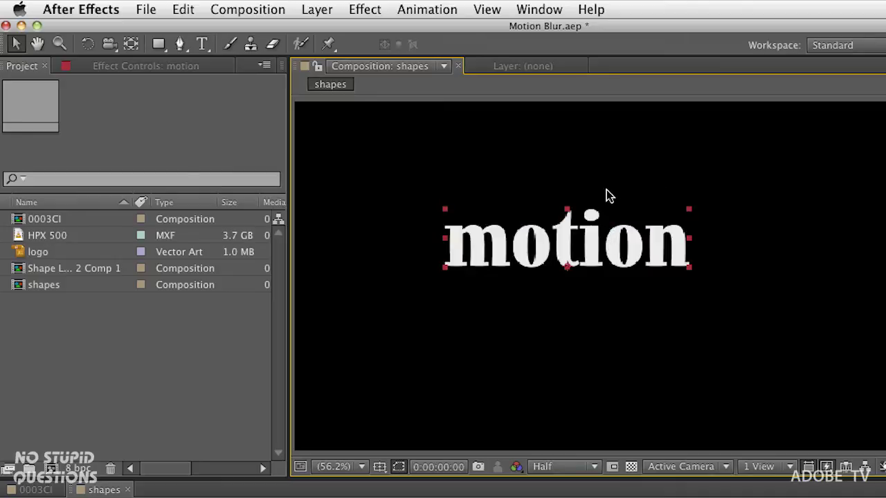
drag(558, 263, 574, 284)
click(758, 272)
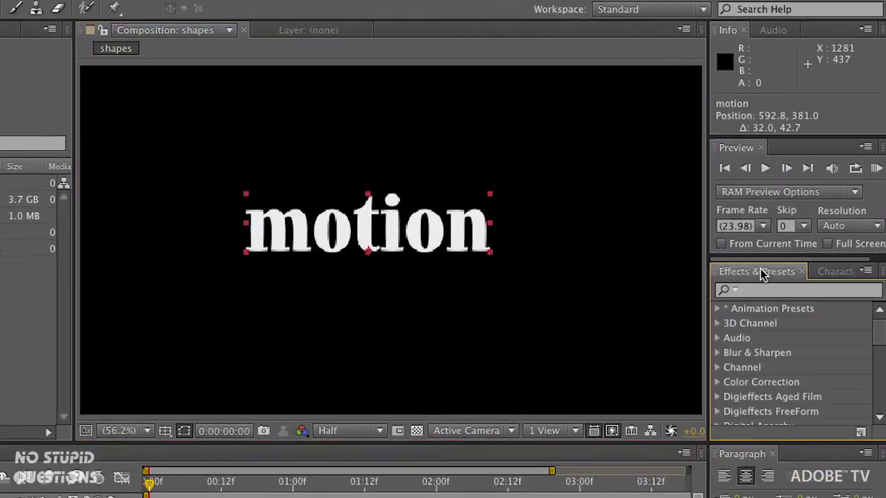
click(868, 272)
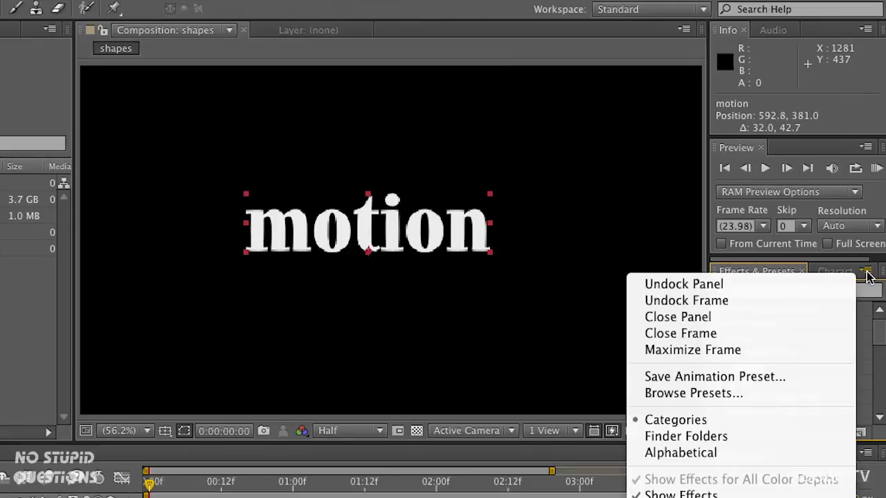
Step: Apply the Random Shuffle In.ffx preset from Bridge's Text > Animate In folder to the motion text
click(723, 393)
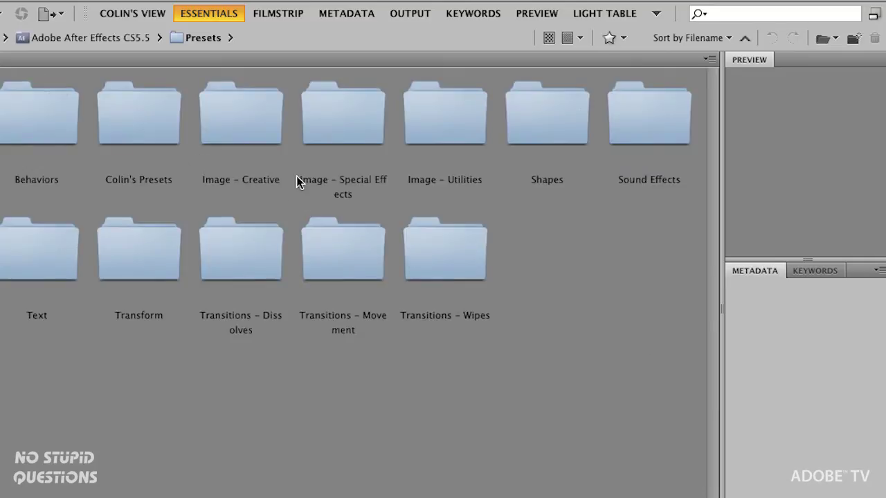
double_click(12, 248)
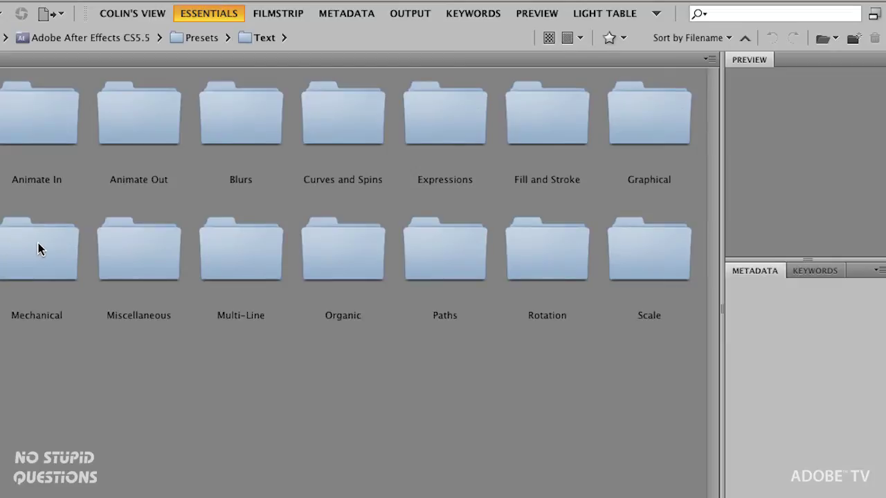
double_click(47, 123)
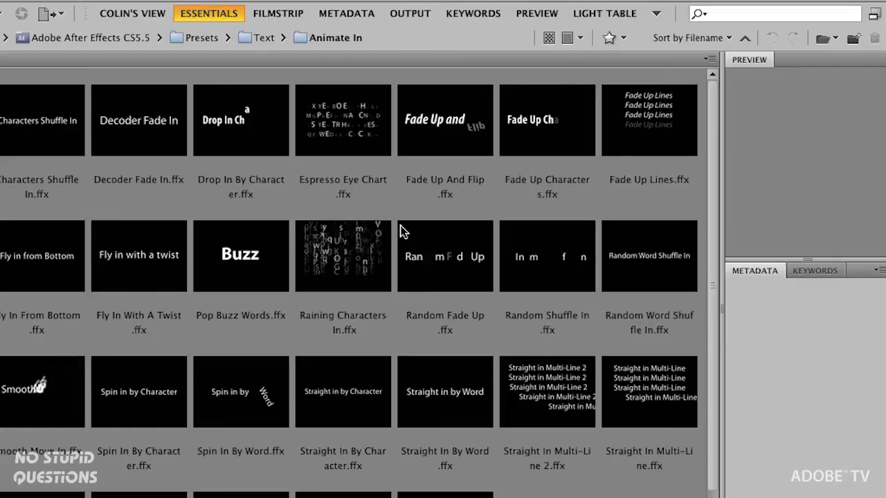
click(543, 262)
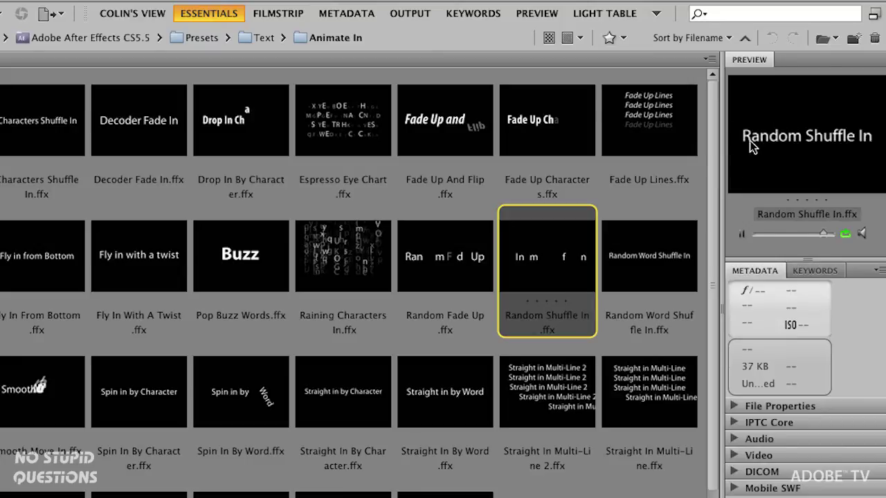
double_click(540, 259)
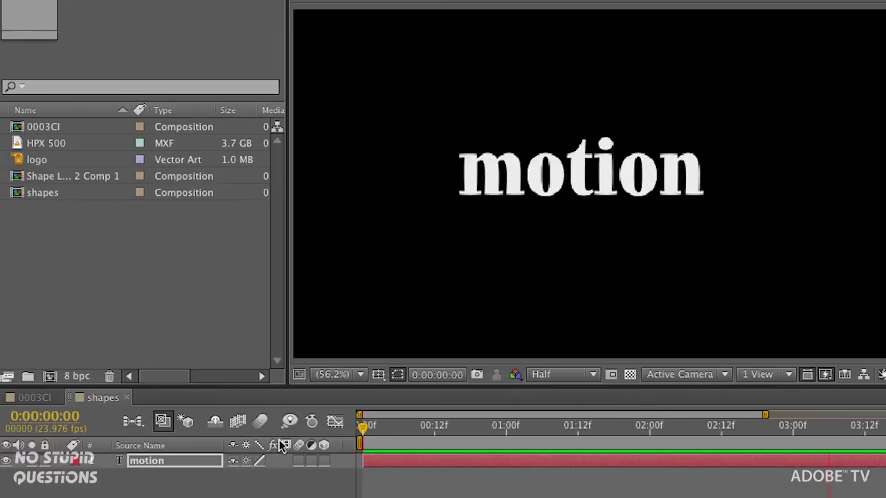
Step: Stop playback and turn on motion blur for the composition and the motion text layer
key(space)
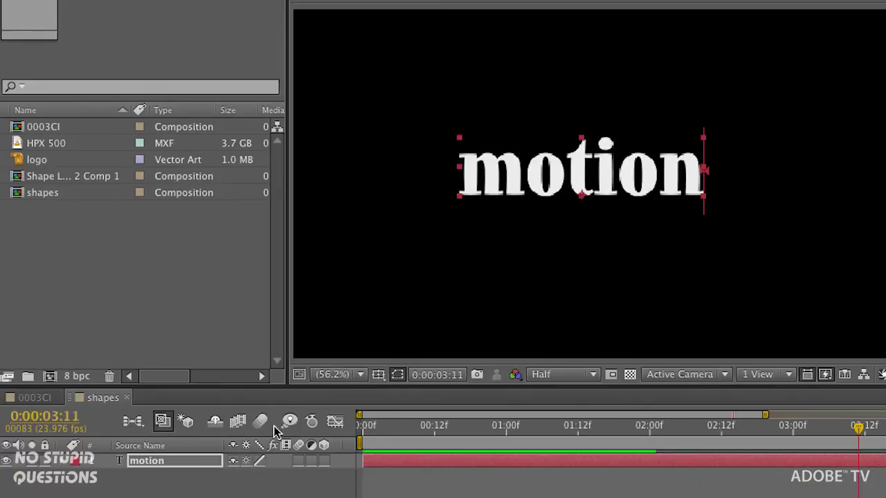
click(263, 423)
click(298, 461)
Step: Return to 1:02, deselect the layer and preview the text animation with motion blur
drag(659, 434, 308, 474)
click(261, 496)
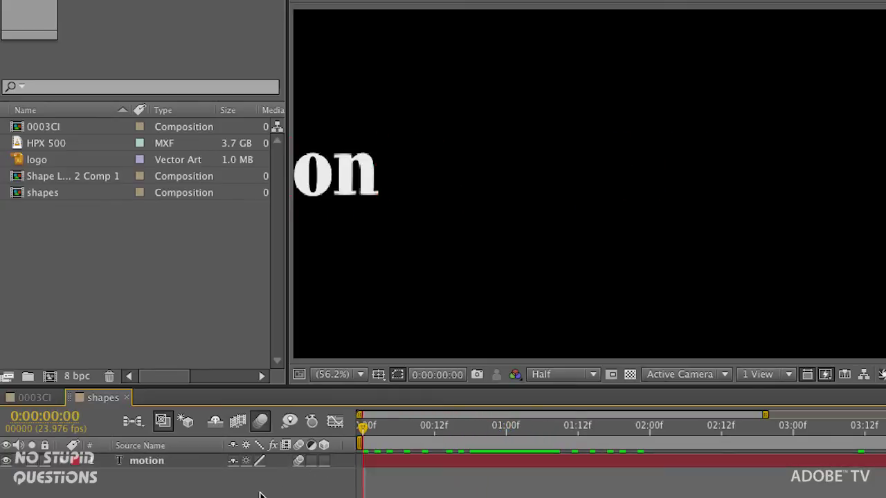
key(space)
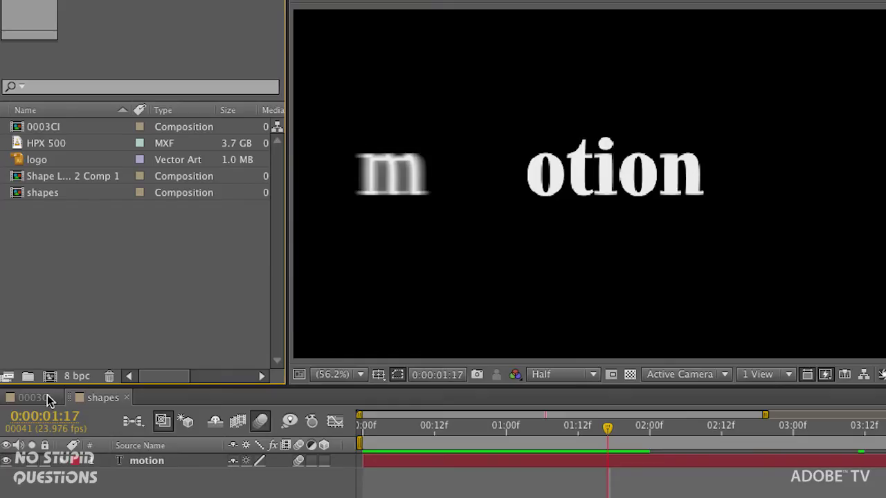
Step: Bring up the 0003CI composition with the HPX 500 kung fu footage
click(47, 398)
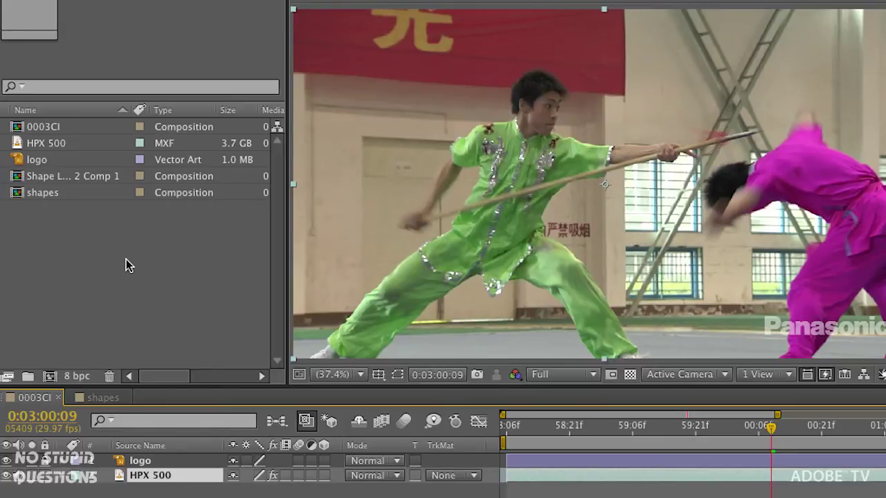
Step: At 0:02:58:06, enable motion blur on the HPX 500 layer and the whole composition
drag(683, 414, 573, 441)
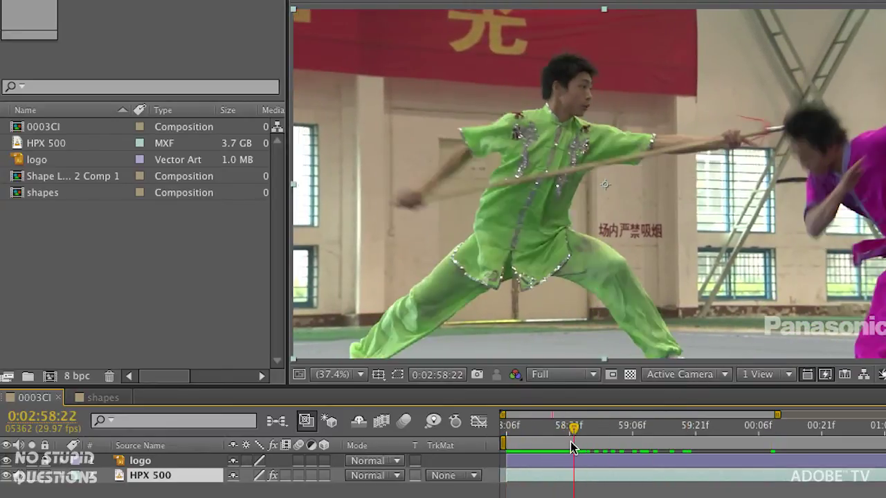
click(299, 476)
click(405, 422)
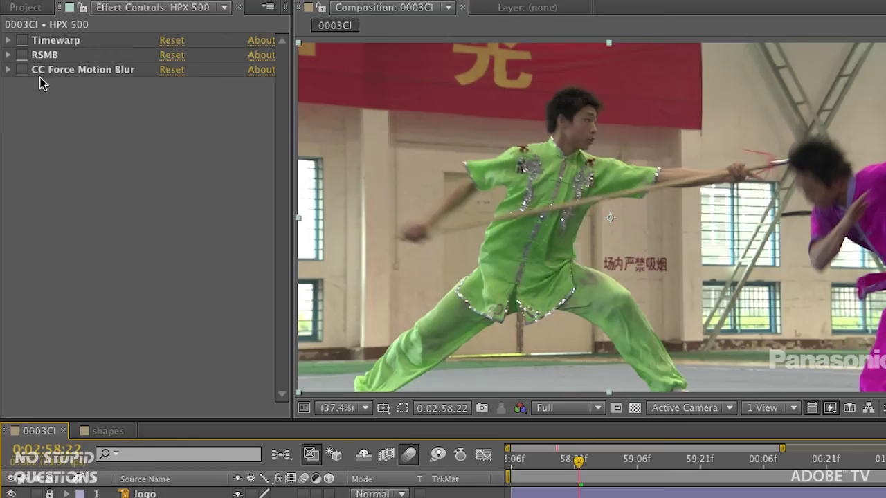
Step: Enable CC Force Motion Blur, lower its Shutter Angle to 246 and preview the footage
click(22, 70)
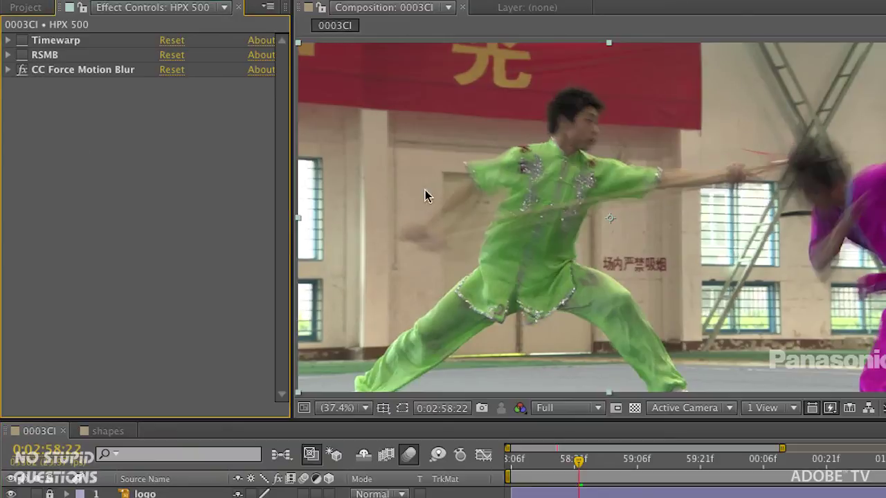
click(8, 70)
drag(169, 114, 22, 113)
key(space)
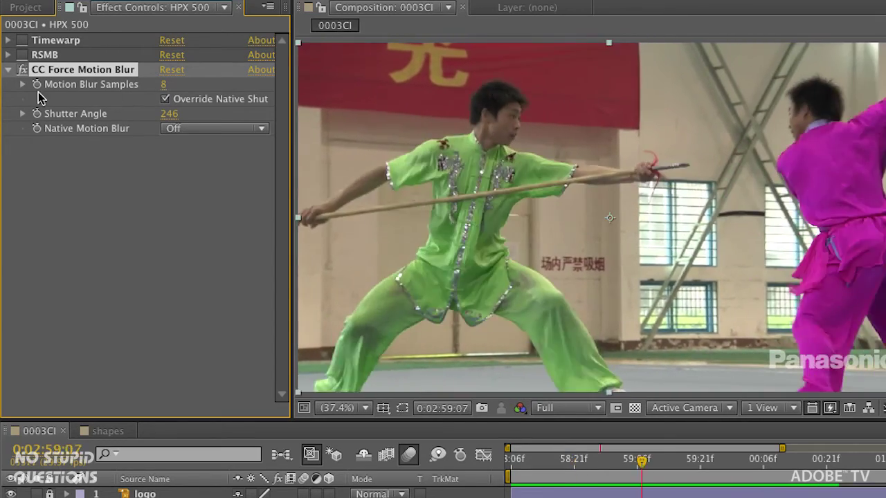
Step: Switch off and collapse CC Force Motion Blur, then expand Timewarp's settings
click(22, 70)
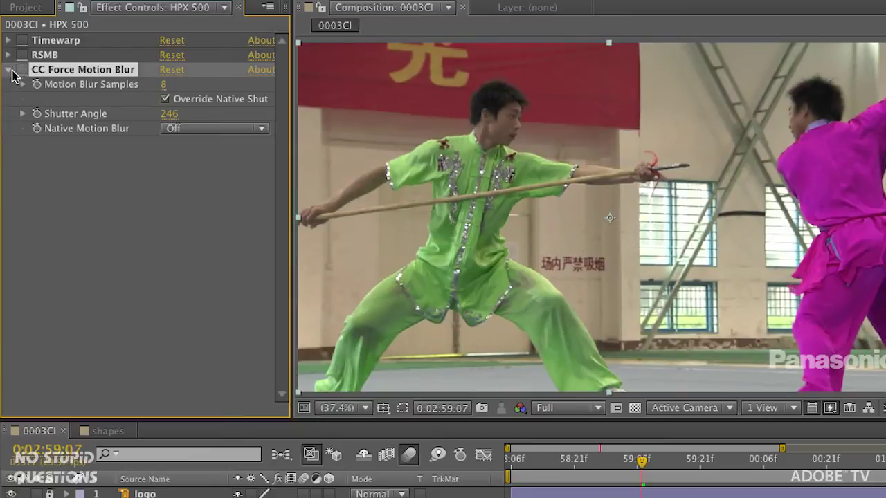
click(8, 70)
click(8, 41)
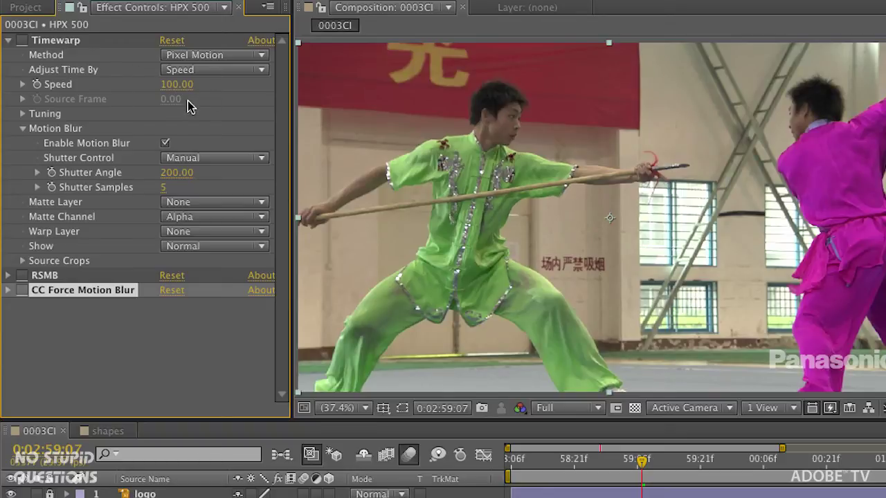
click(22, 40)
click(608, 460)
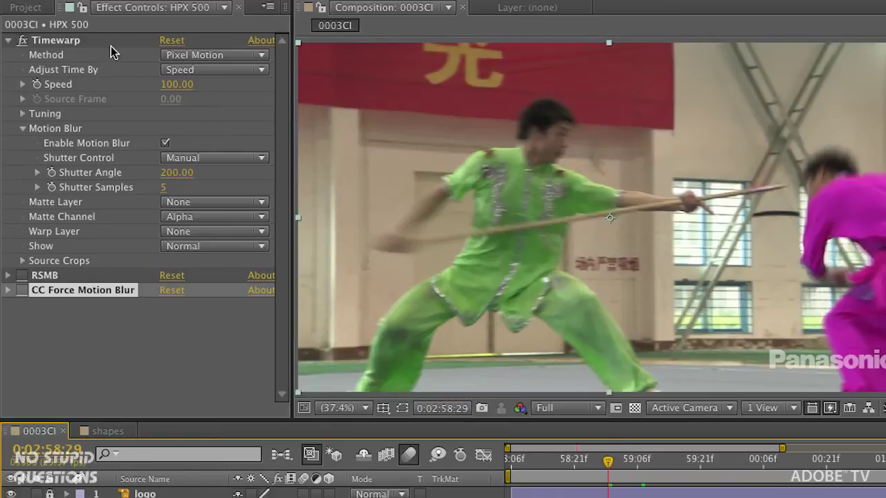
Step: Toggle Timewarp off and on to compare, stop playback, and settle on frame 0:02:58:11
click(23, 42)
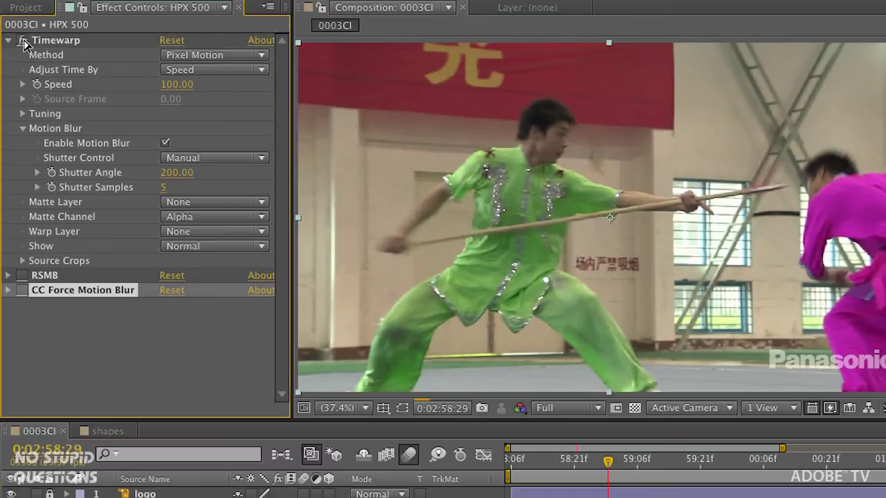
click(23, 41)
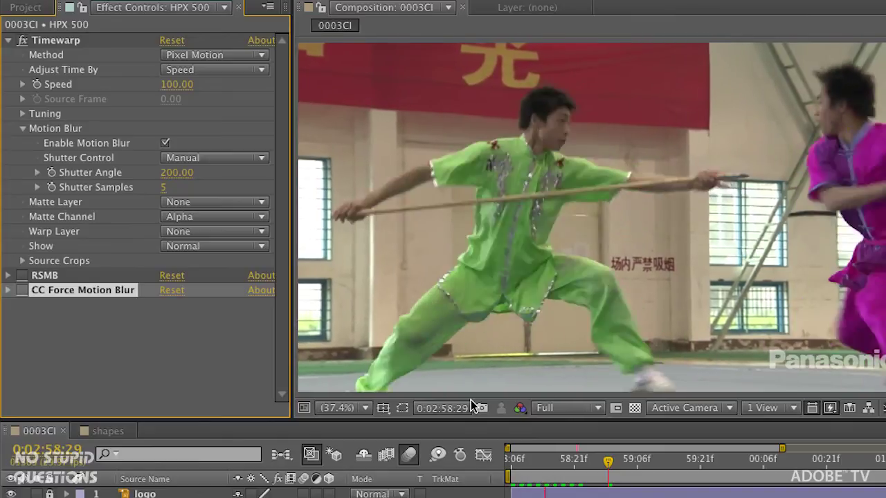
key(space)
click(540, 460)
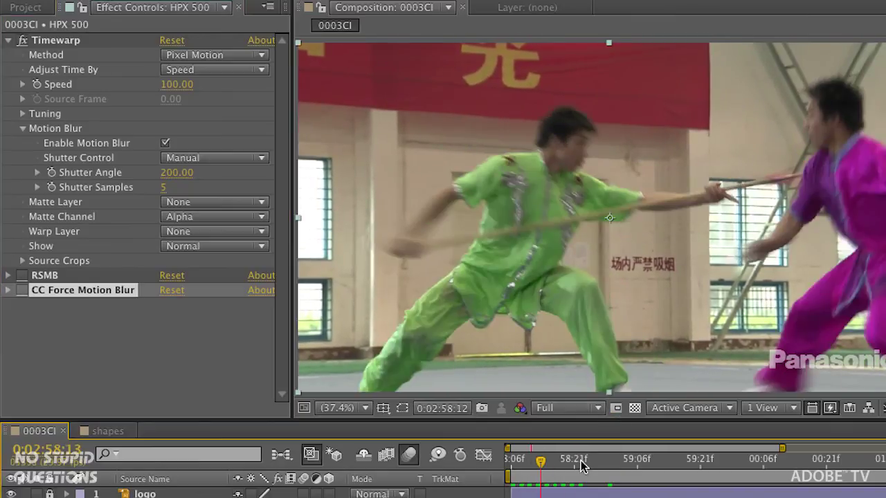
click(531, 464)
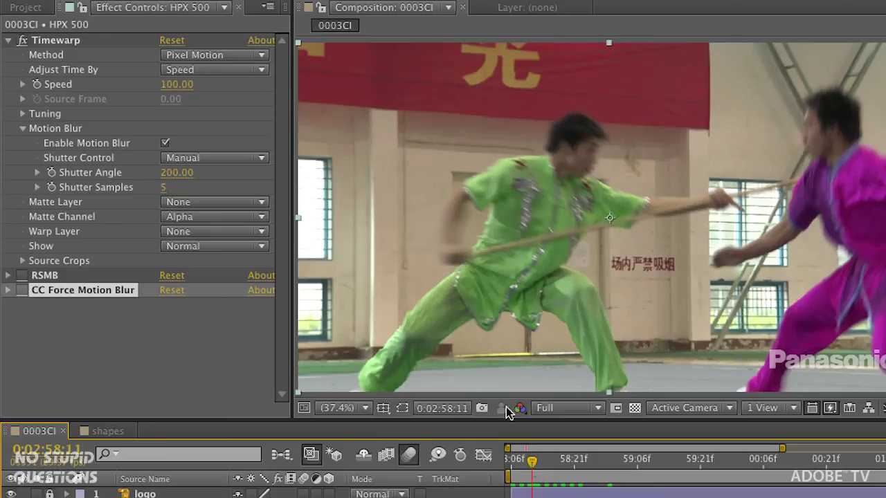
Step: Collapse Timewarp, enable and expand RSMB, and move to frame 0:02:58:19
click(9, 40)
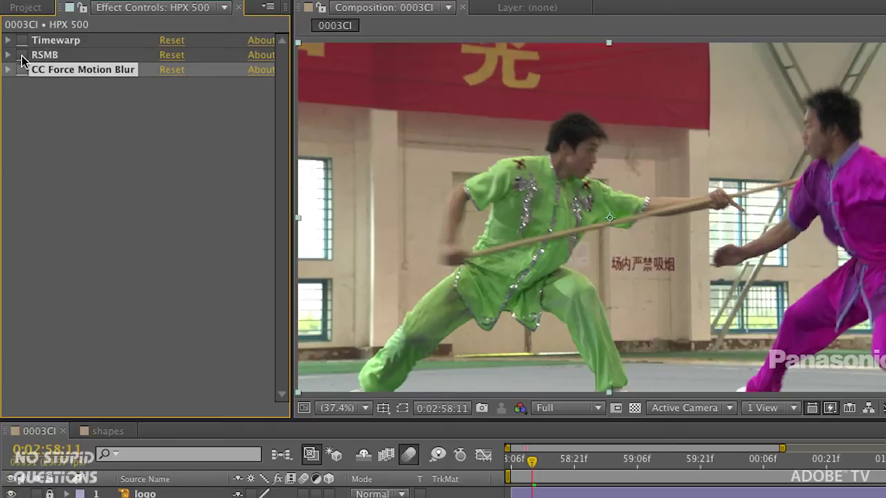
click(22, 55)
click(8, 54)
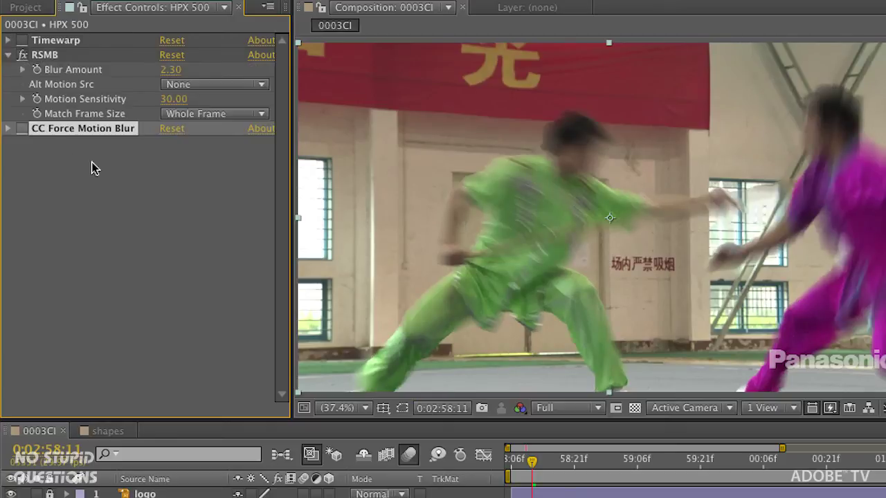
drag(533, 462, 567, 461)
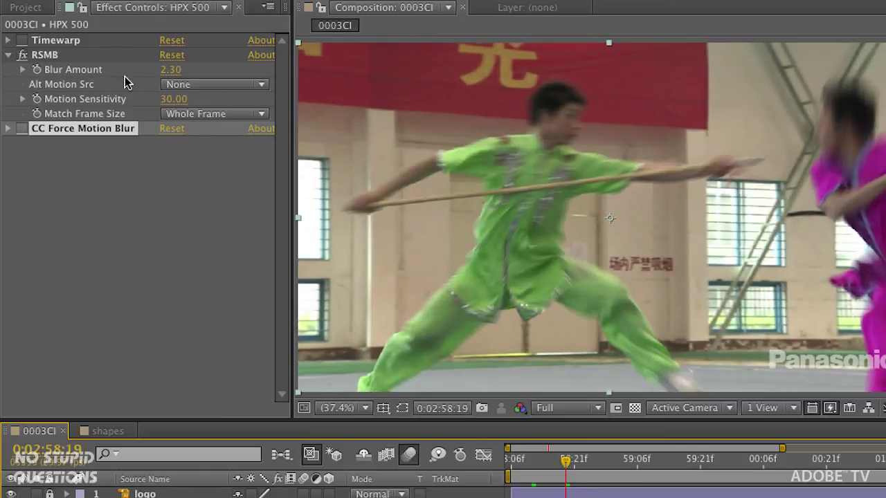
Step: Set RSMB's Motion Sensitivity to 70
click(170, 101)
drag(164, 99, 155, 99)
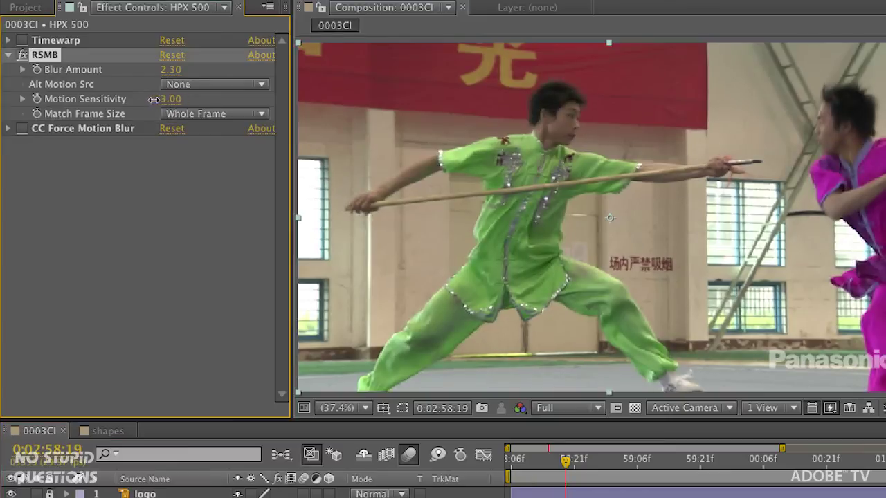
mouse_move(149, 100)
mouse_down()
mouse_move(256, 95)
mouse_move(160, 103)
mouse_up()
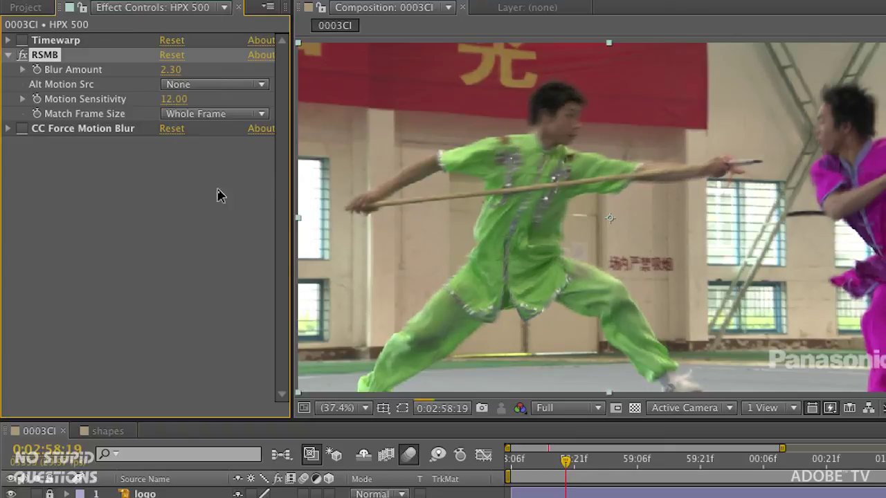
Step: At frame 0:02:58:22, adjust RSMB's Blur Amount, settling at 1.30
drag(561, 467, 579, 467)
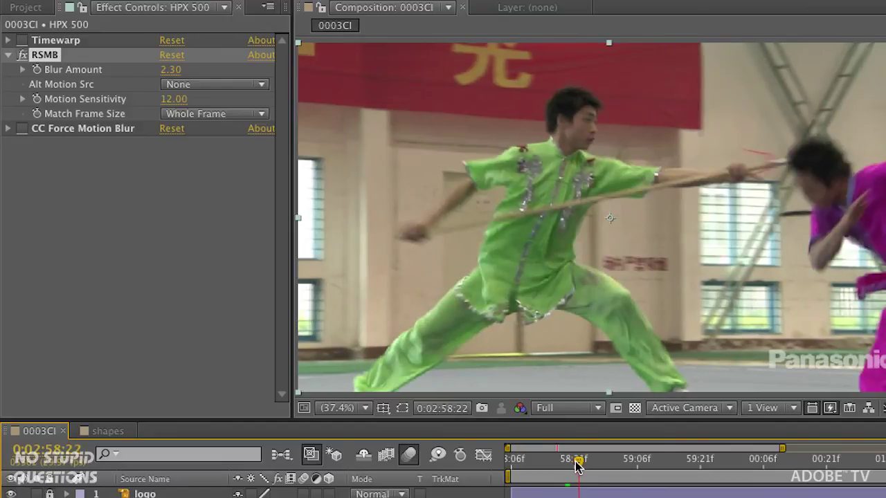
drag(170, 70, 188, 70)
drag(213, 69, 158, 73)
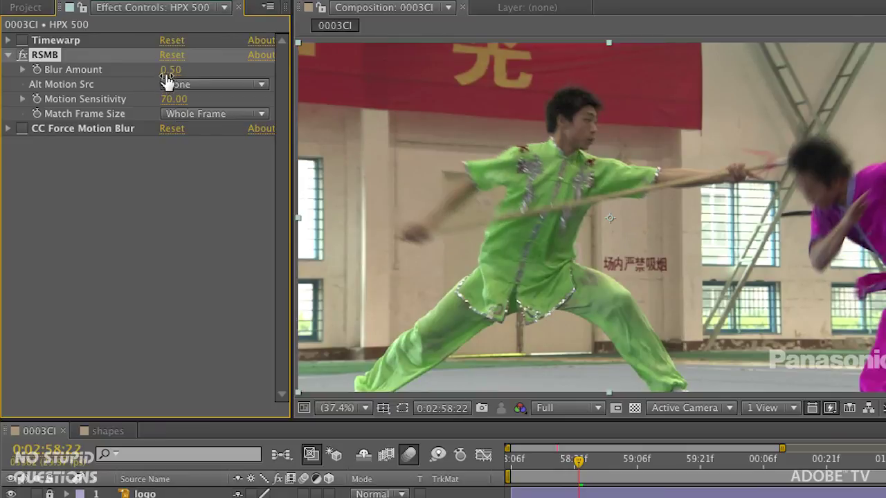
mouse_move(171, 70)
mouse_down()
mouse_move(182, 70)
mouse_move(148, 69)
mouse_move(171, 75)
mouse_up()
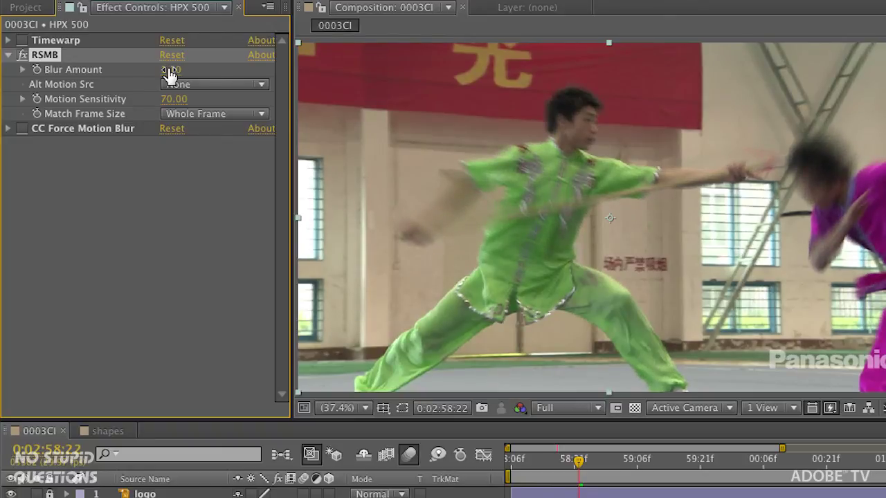